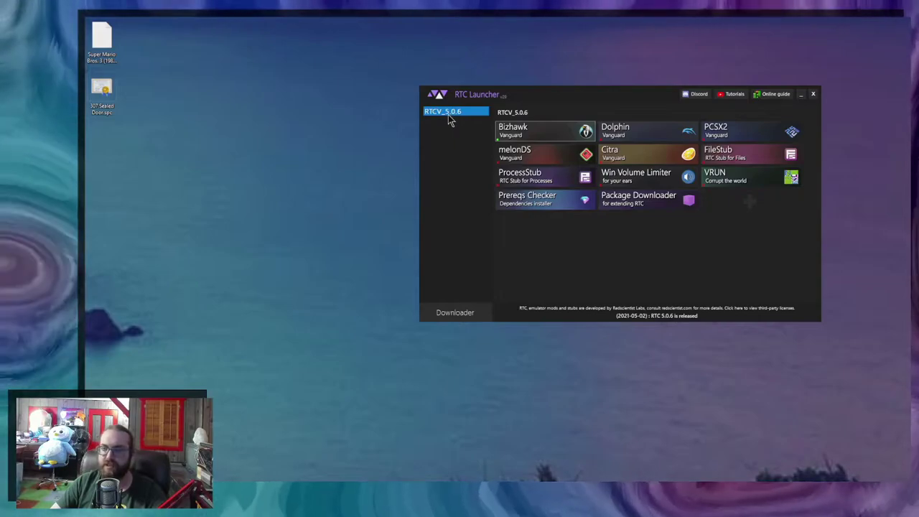
- Install the SequenceLoader_v100.pkg plugin from the PLUGINS catalog of the Package Downloader, then close the downloader
mouse_move(546, 133)
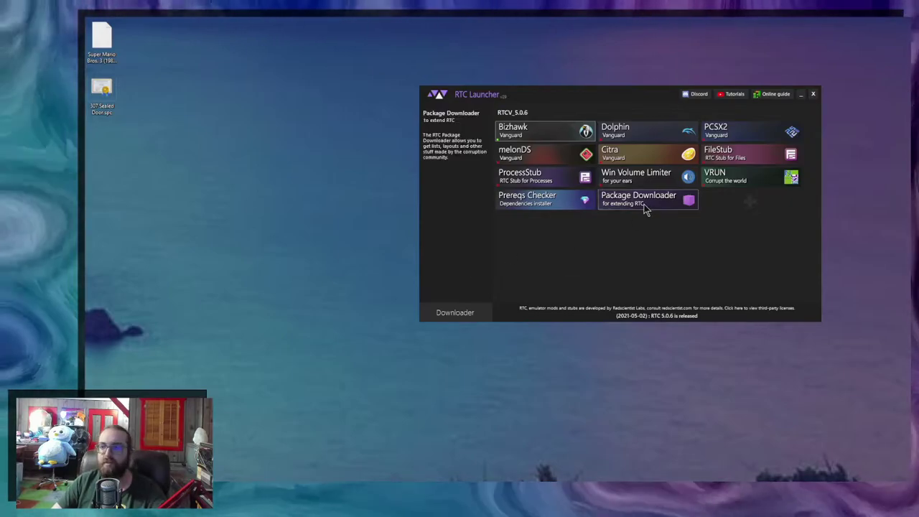
click(643, 203)
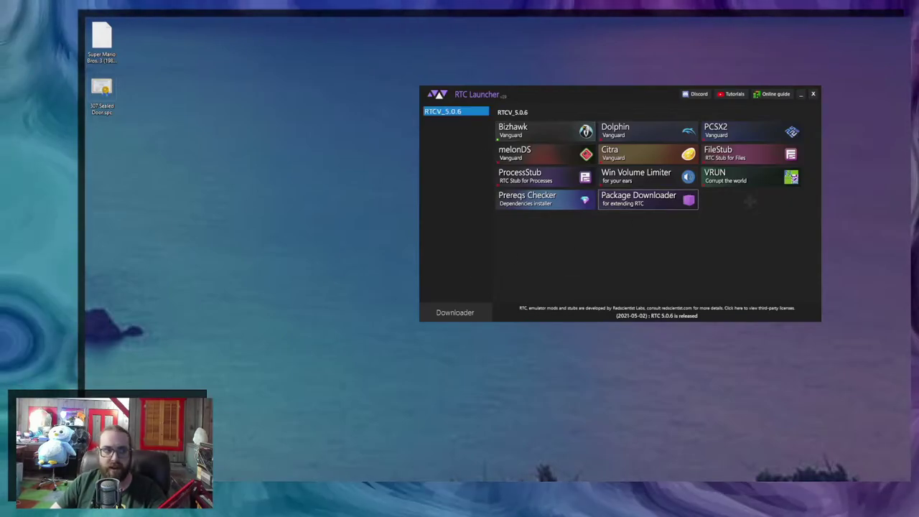
drag(235, 96, 347, 102)
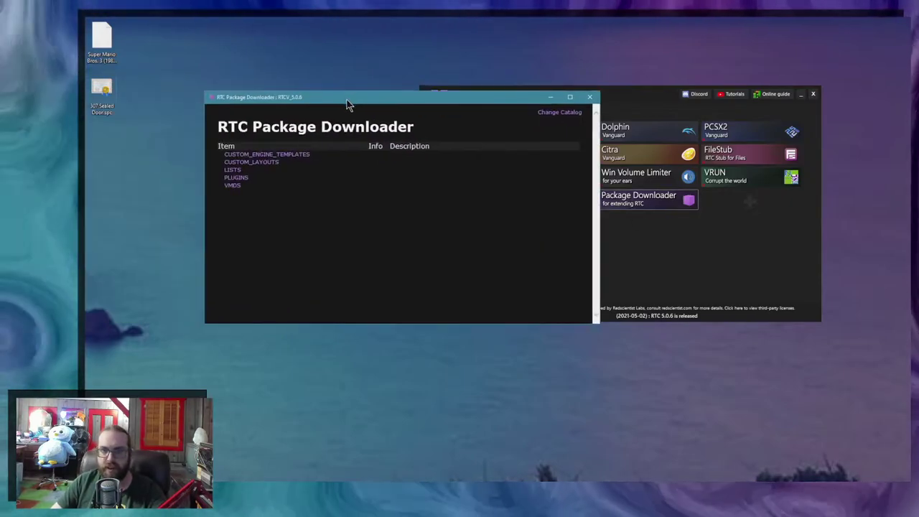
click(237, 177)
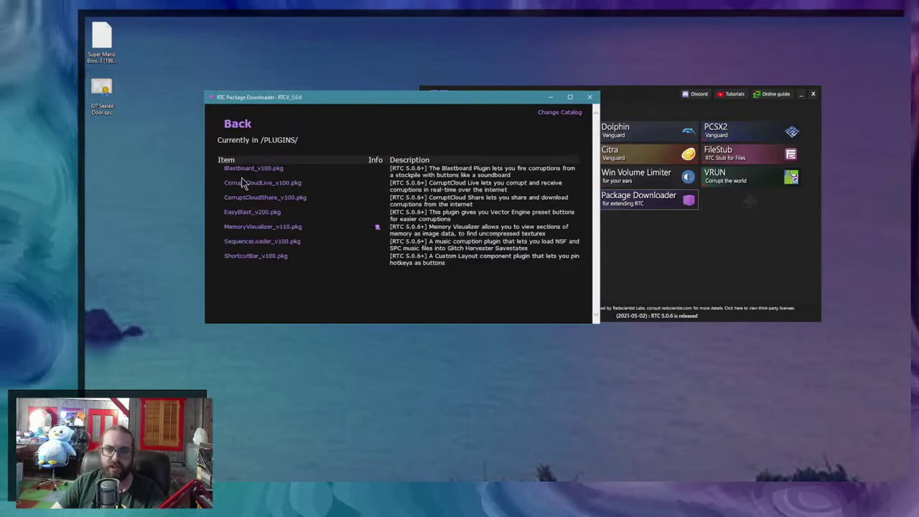
click(282, 248)
click(531, 283)
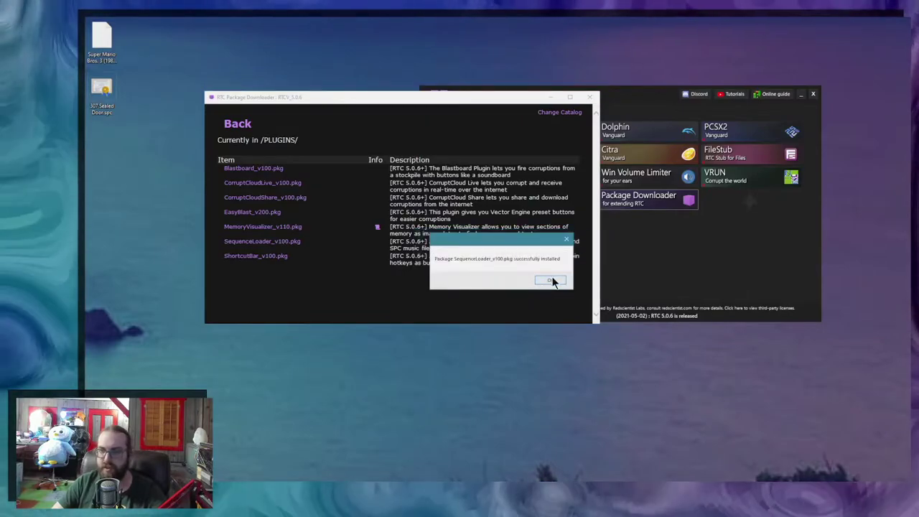
click(550, 281)
click(589, 96)
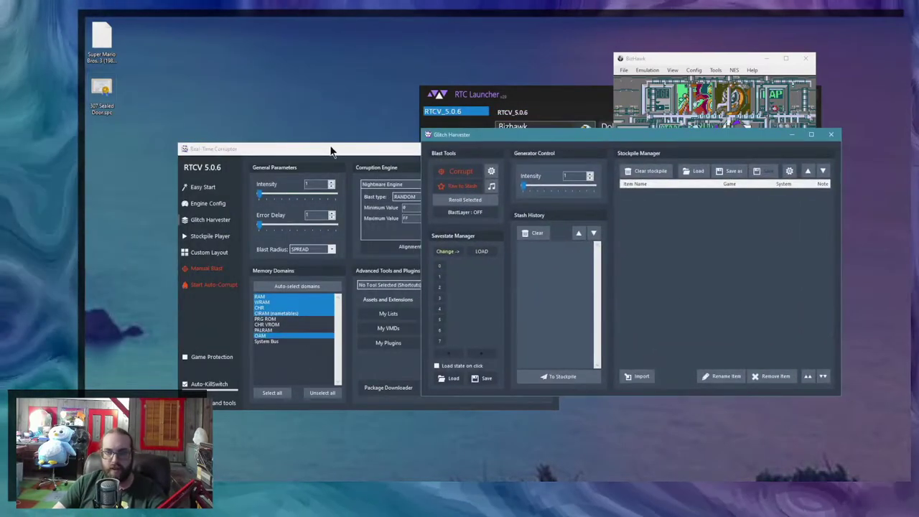
- Open the Sequence Loader plugin in the Real-Time Corruptor's advanced tools and check its song file picker without loading anything
drag(330, 146, 272, 167)
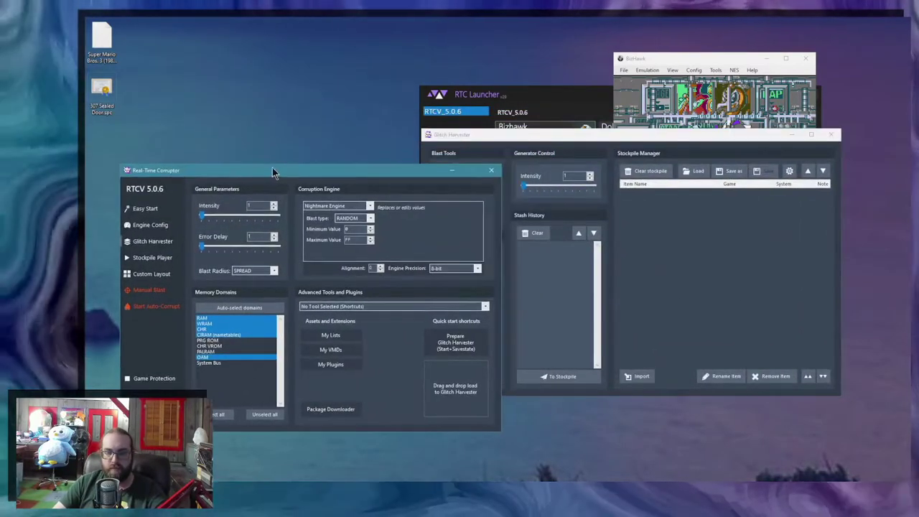
click(337, 307)
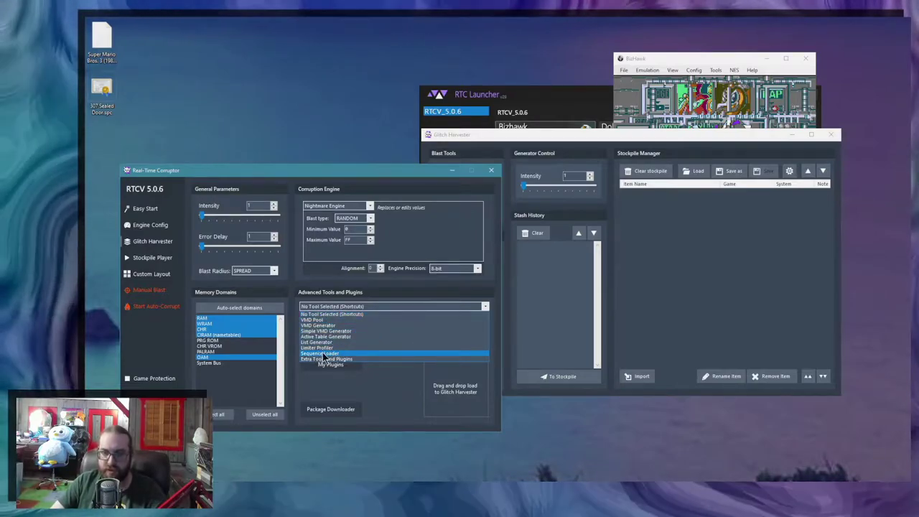
click(323, 353)
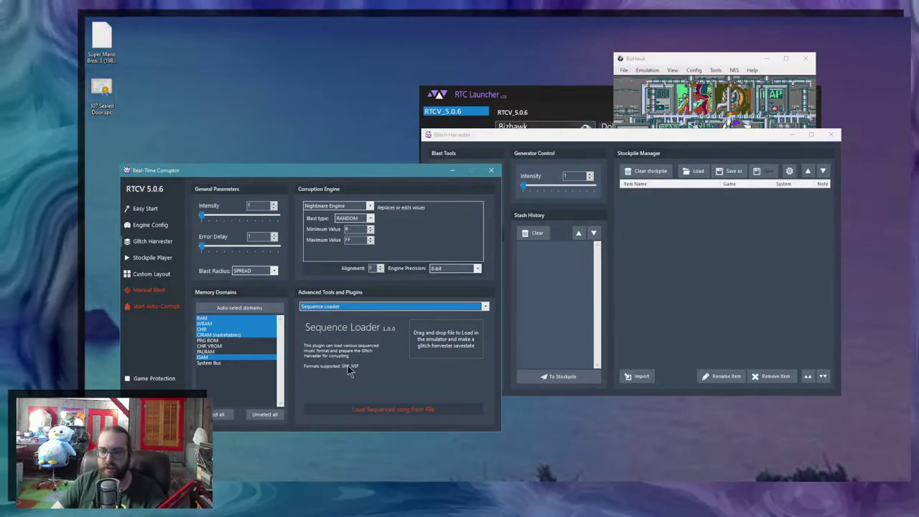
click(360, 410)
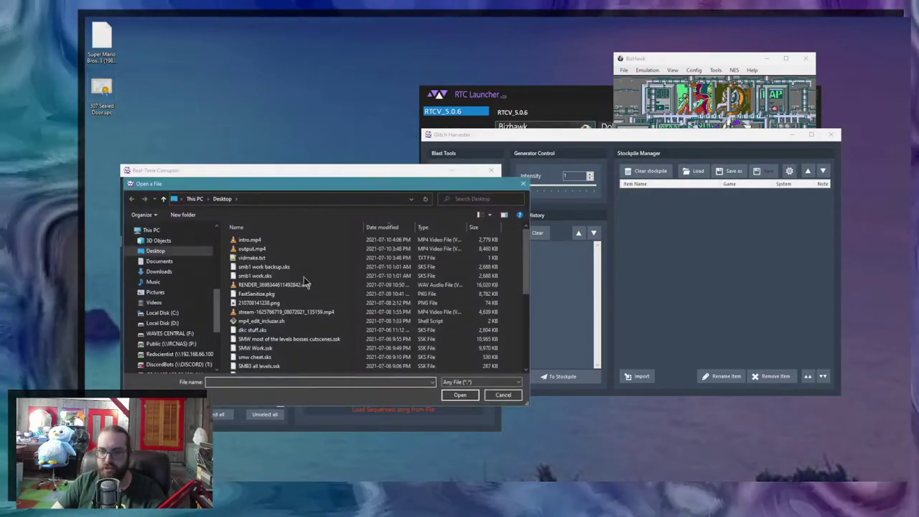
click(508, 395)
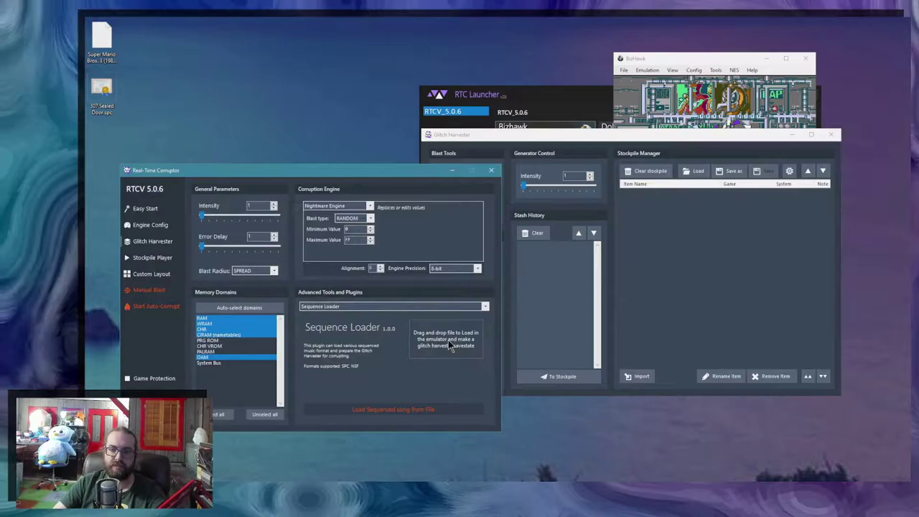
- Load the Super Mario Bros. 3 NSF file from the desktop through the Sequence Loader and bring the emulator forward
click(101, 40)
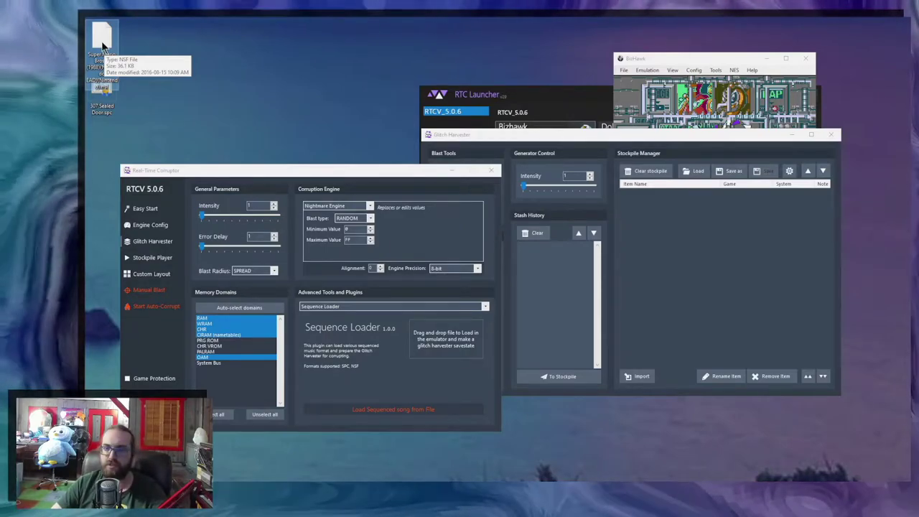
drag(103, 46, 454, 347)
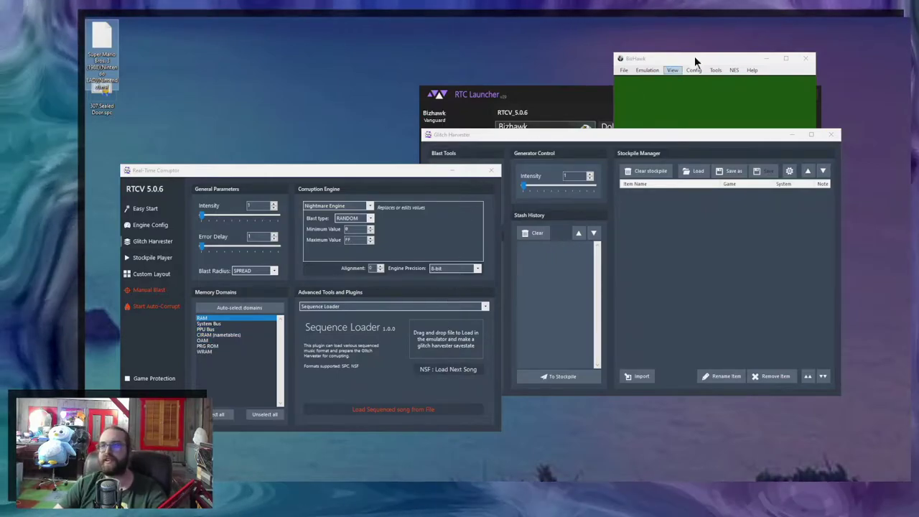
click(694, 58)
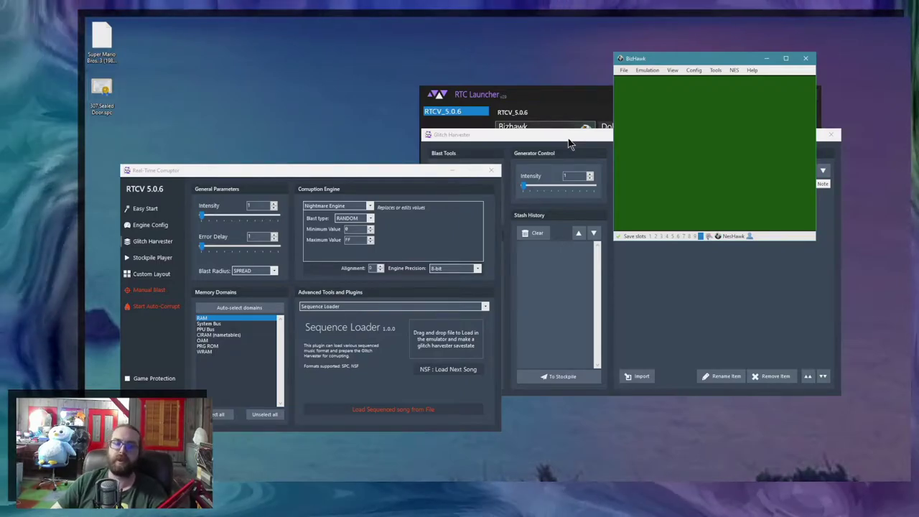
- Move the Glitch Harvester clear of the Sequence Loader, create savestates for the next four NSF songs, and select slot 2
click(568, 141)
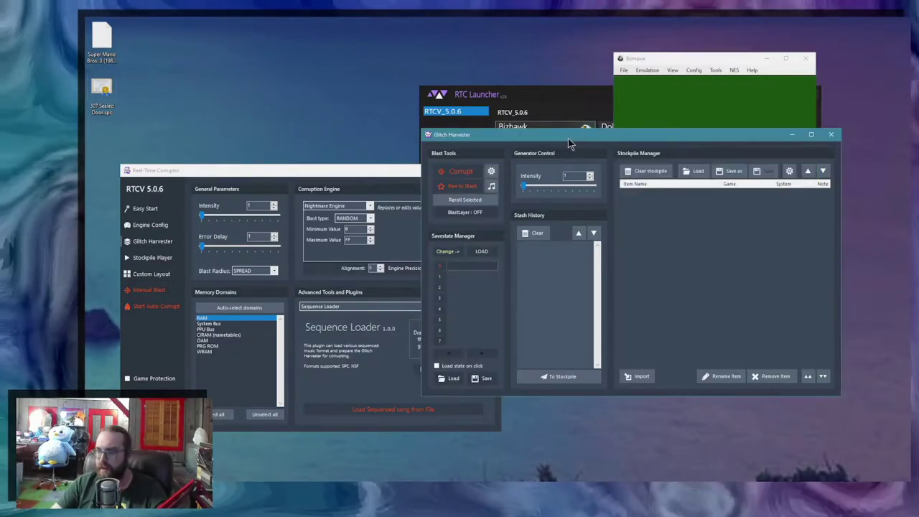
drag(507, 142, 591, 133)
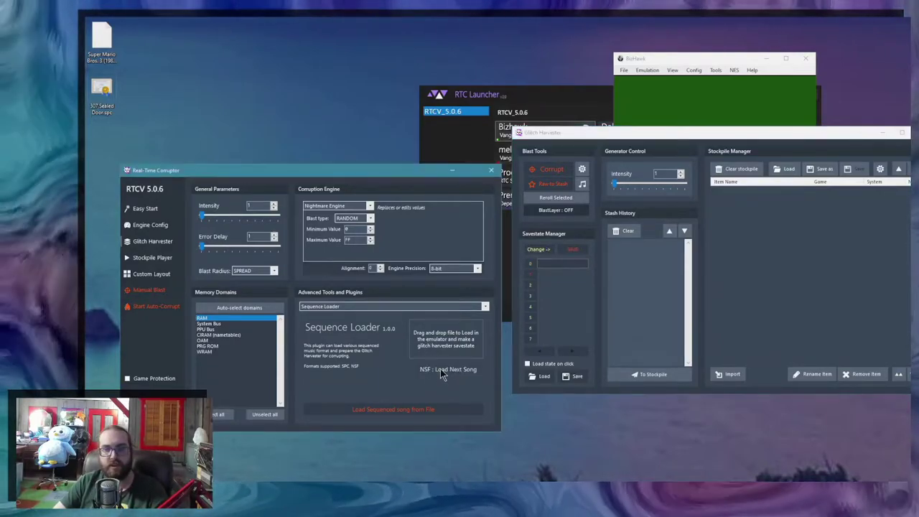
click(440, 369)
click(440, 369)
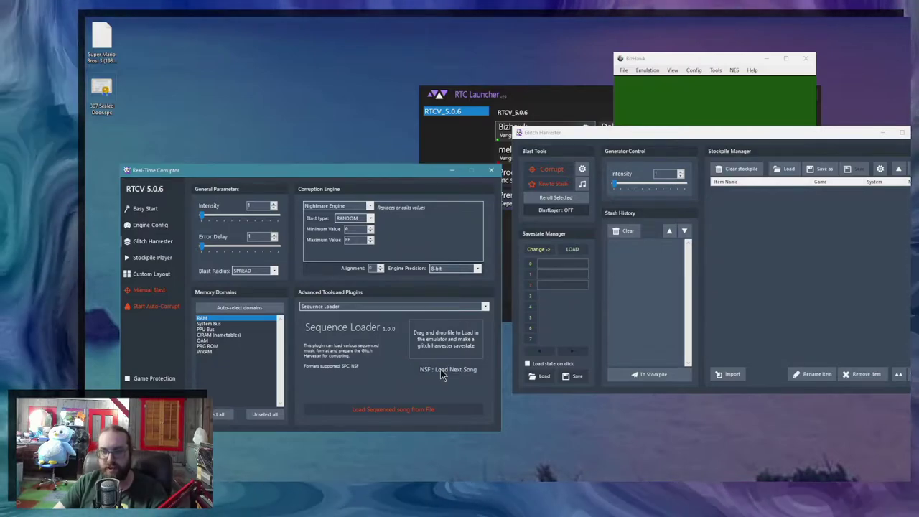
click(440, 368)
click(440, 369)
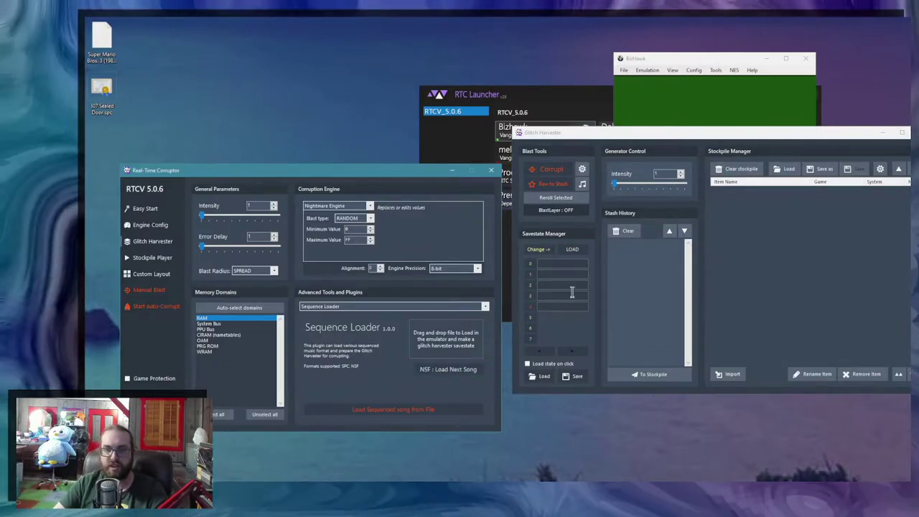
click(532, 294)
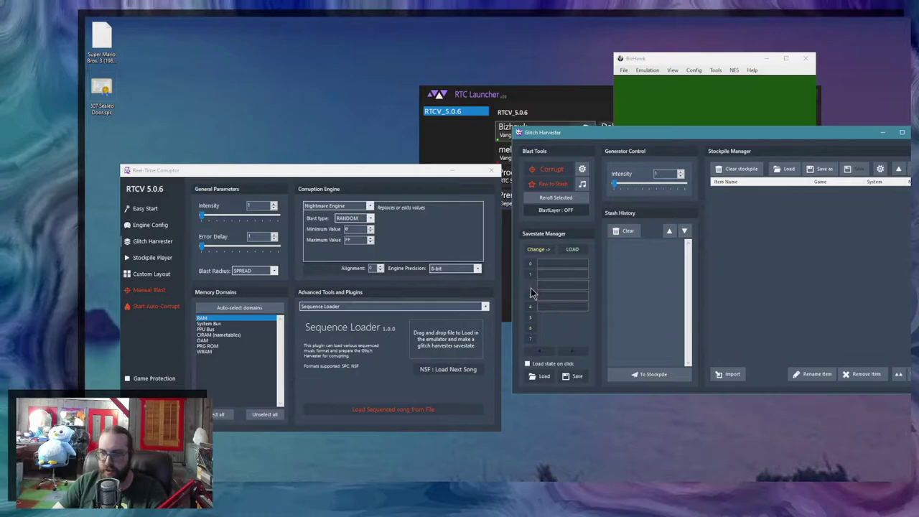
- Raise the corruption intensity to 1191 and corrupt the selected NSF song
click(400, 180)
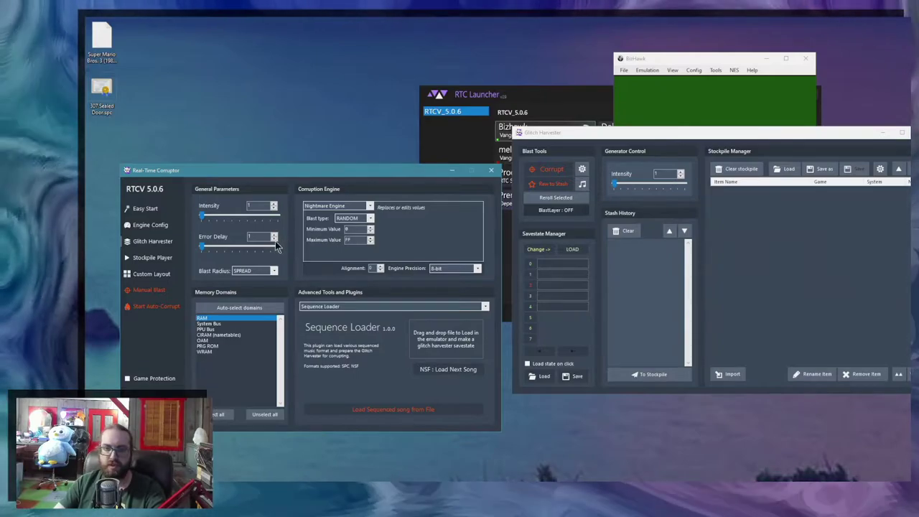
drag(205, 215, 212, 218)
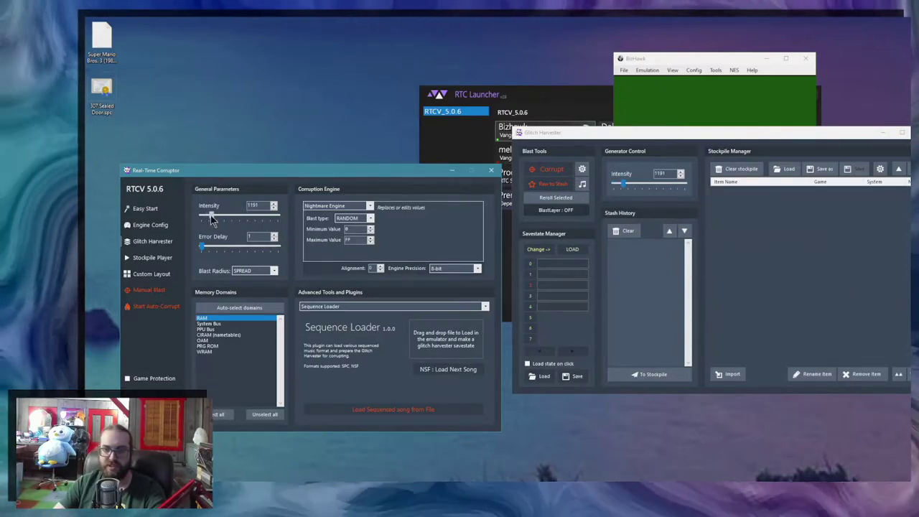
click(552, 171)
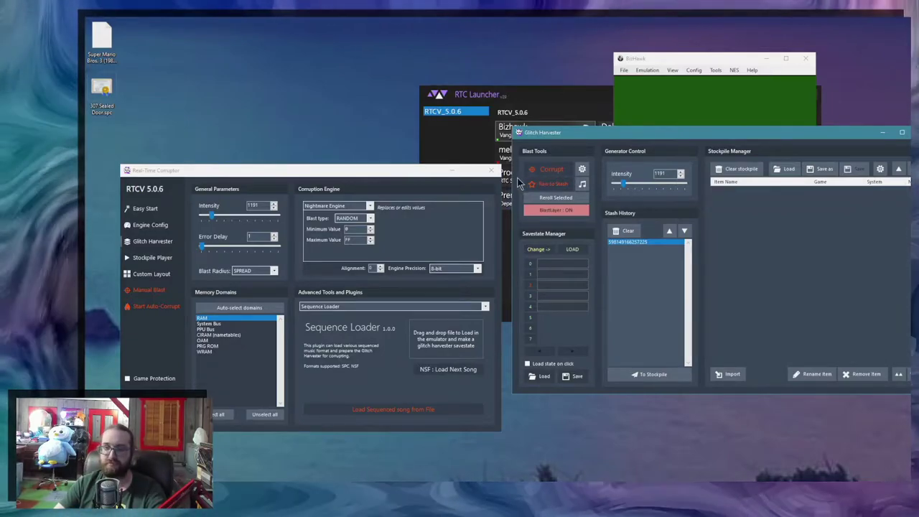
- Load the 107 Sealed Door.spc file from the desktop through the Sequence Loader and bring the emulator forward
click(94, 95)
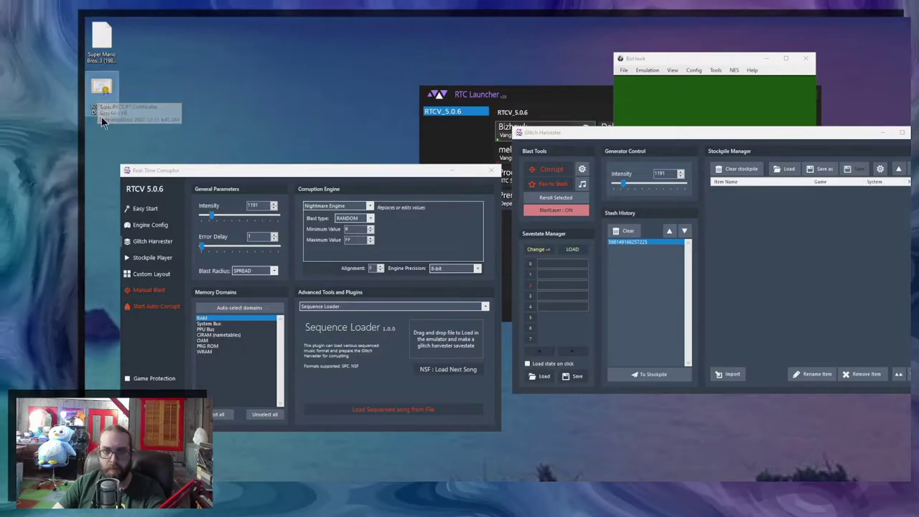
drag(104, 92, 449, 340)
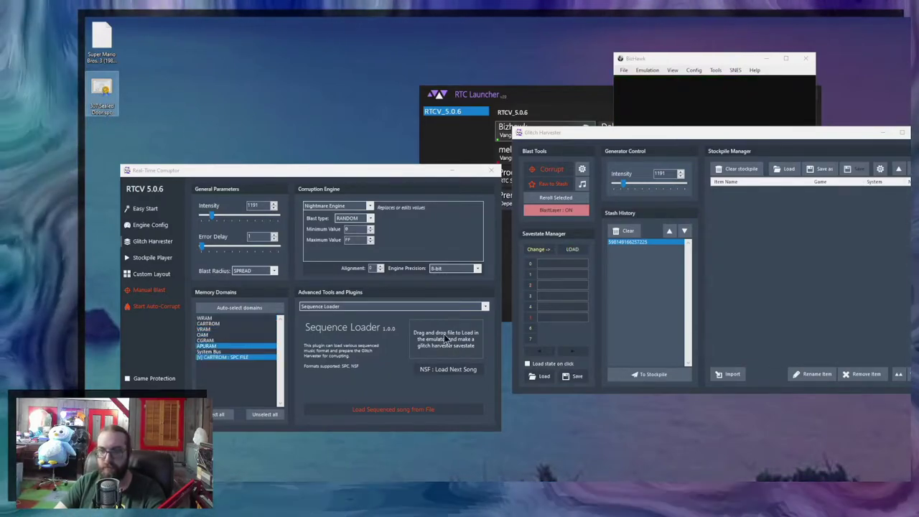
click(548, 317)
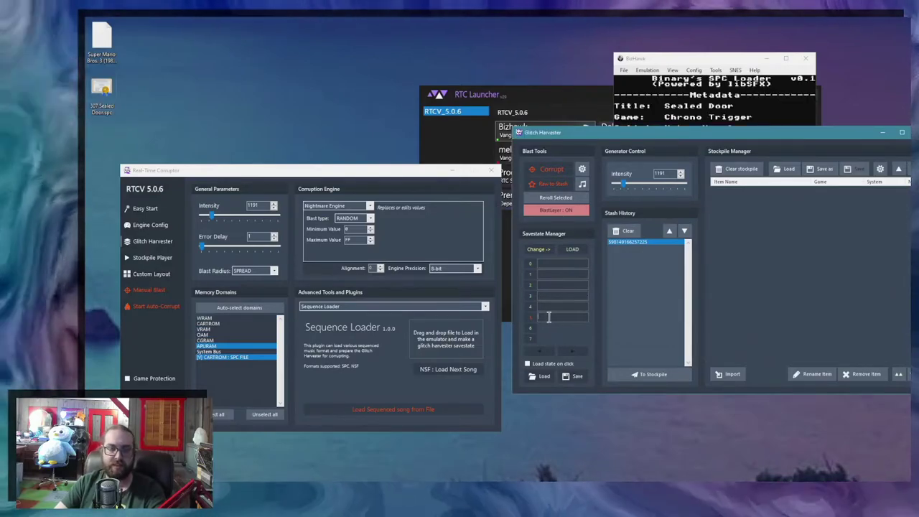
click(101, 92)
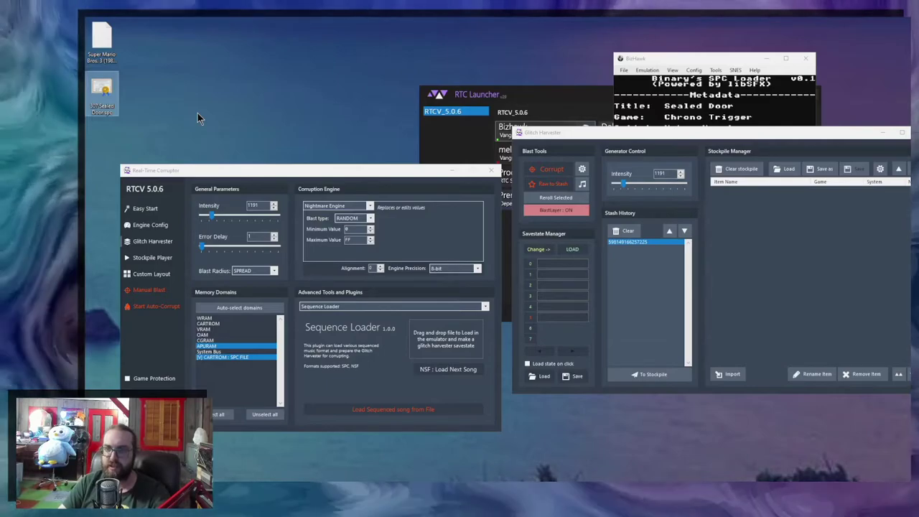
click(668, 57)
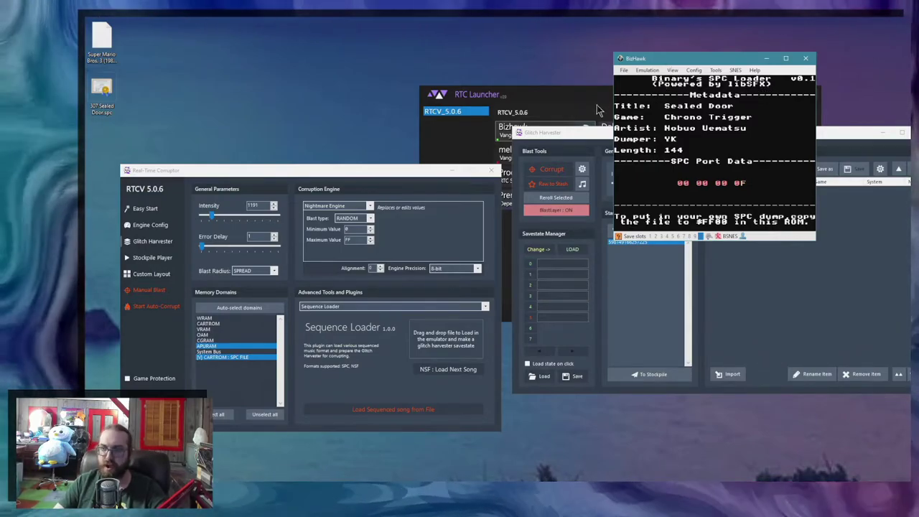
- Lower the Glitch Harvester intensity to 154 and corrupt the Sealed Door song several times
click(574, 133)
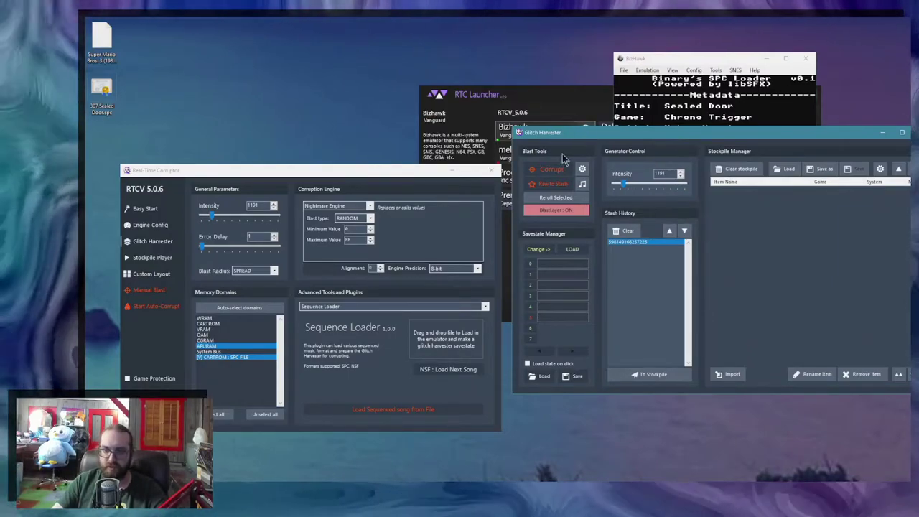
drag(622, 184, 616, 184)
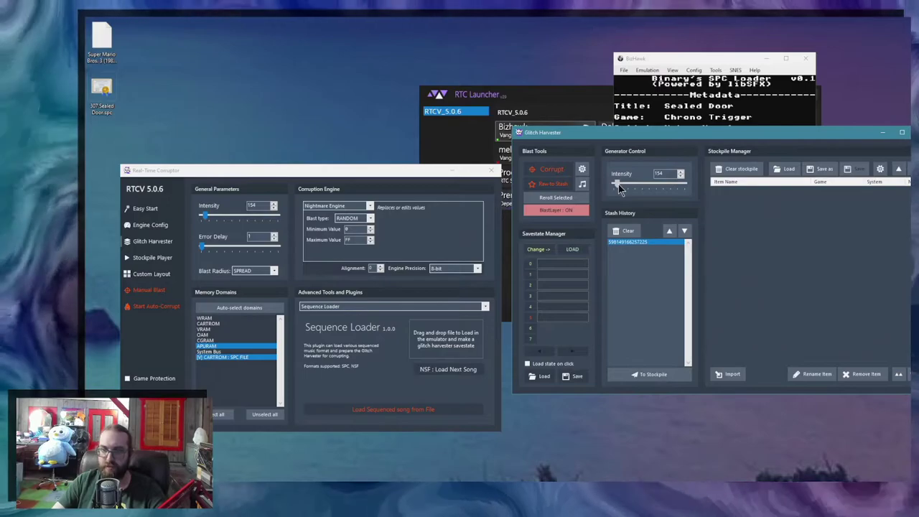
click(545, 172)
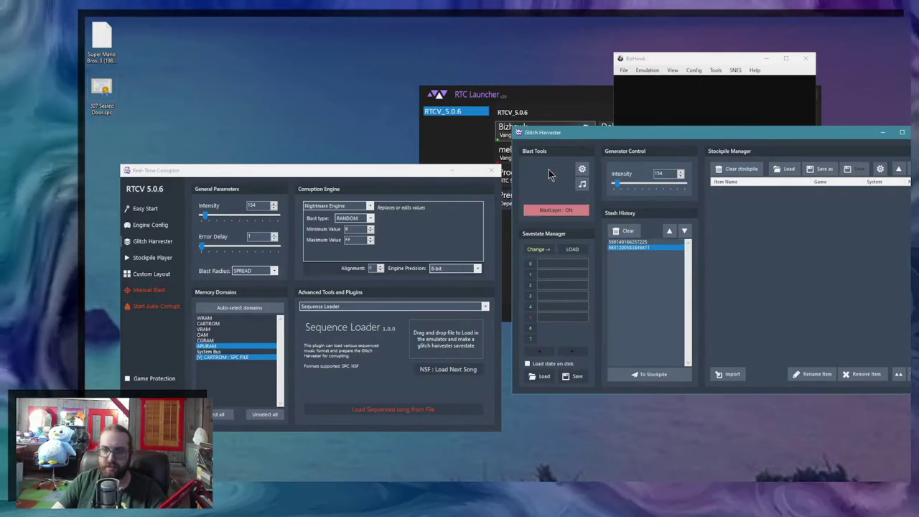
click(547, 173)
click(549, 173)
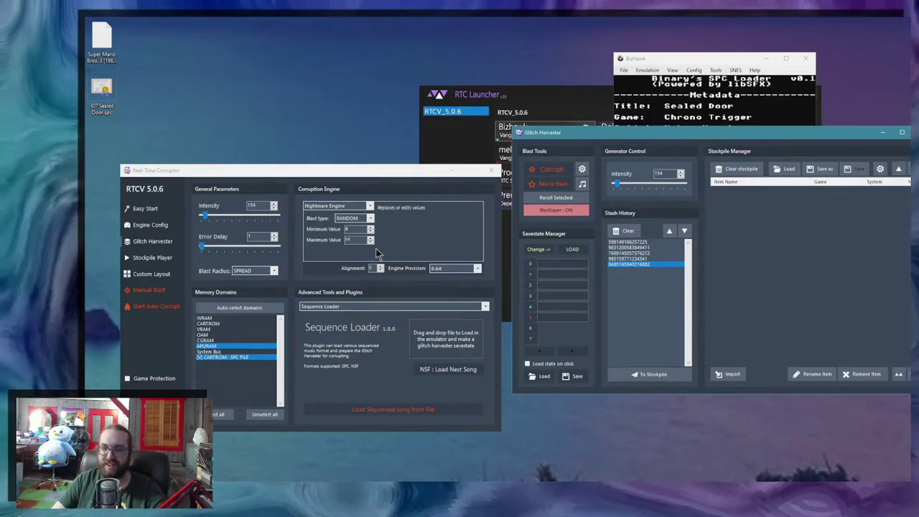
- Load the NSF savestate in slot 2 and deselect the WRAM and CIRAM (nametables) memory domains
click(531, 285)
click(570, 249)
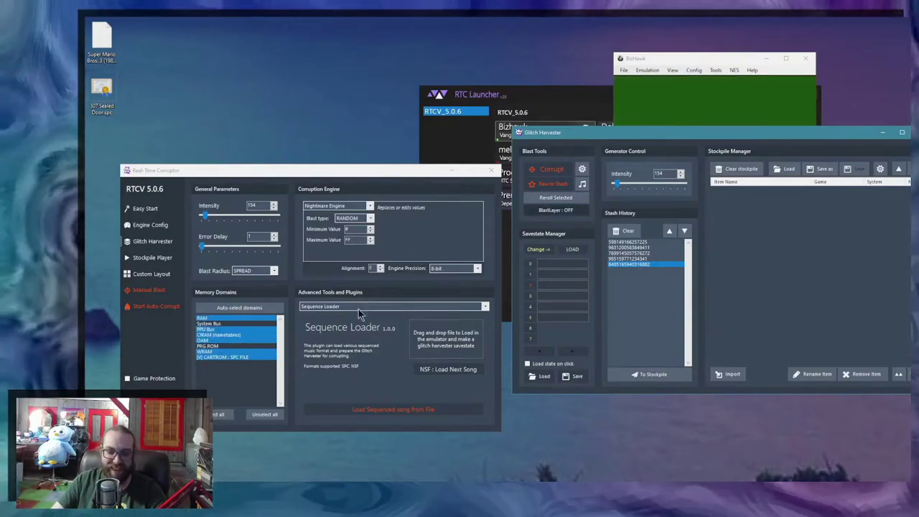
click(241, 369)
click(230, 351)
click(223, 335)
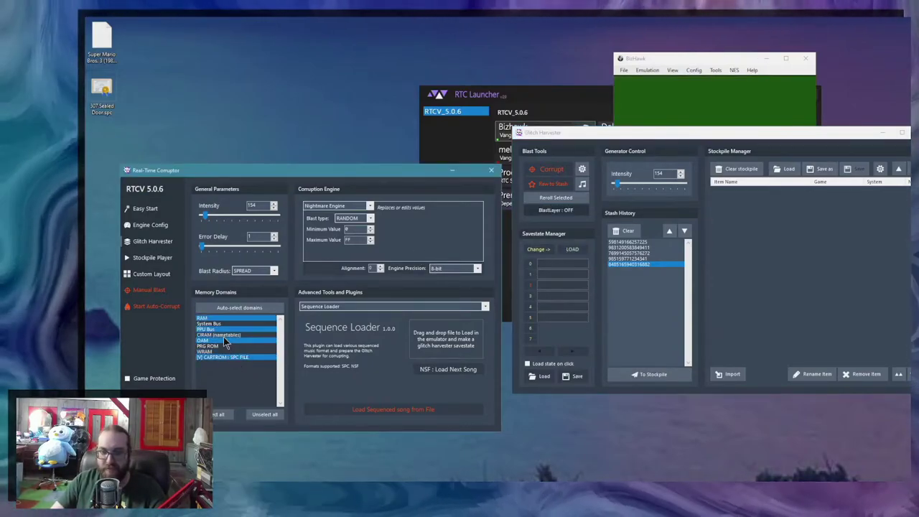
- Load the Sealed Door SPC savestate from slot 5
click(531, 317)
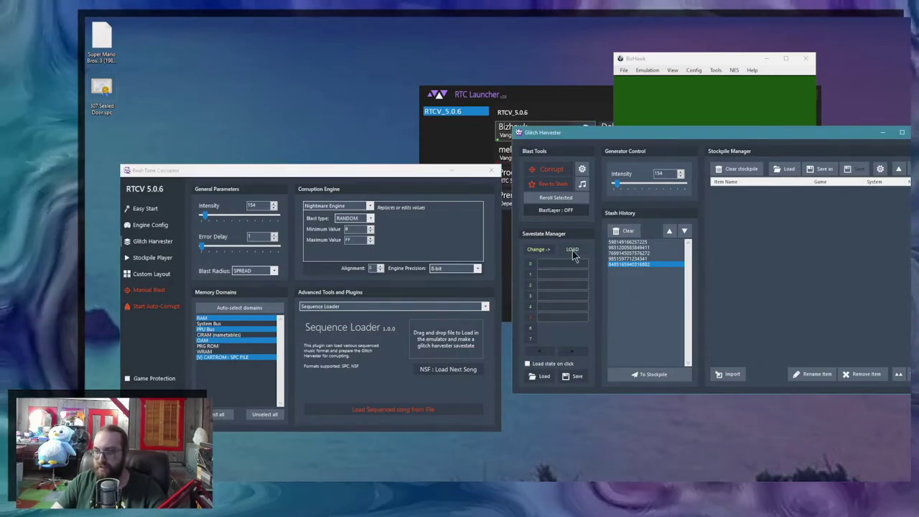
click(571, 251)
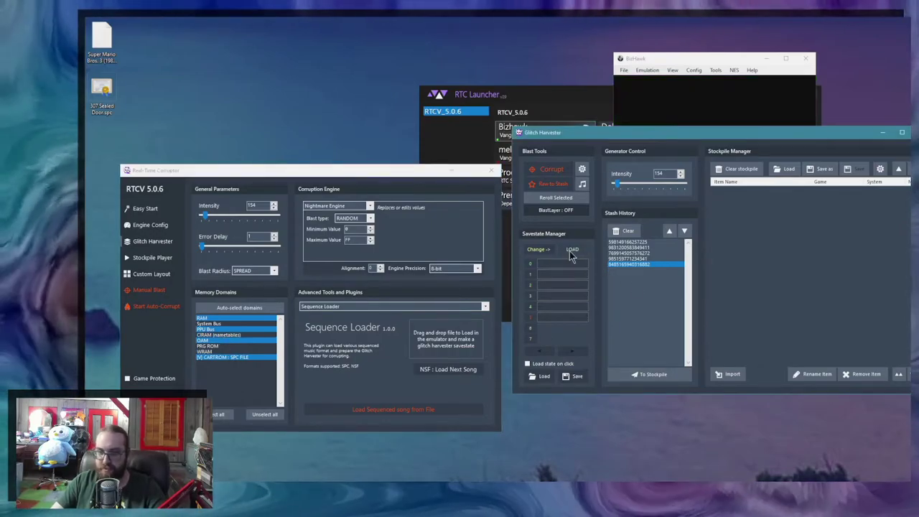
- Clear the memory domain selection and select only APURAM and [V]CARTROM : SPC FILE
click(260, 415)
click(217, 345)
click(256, 358)
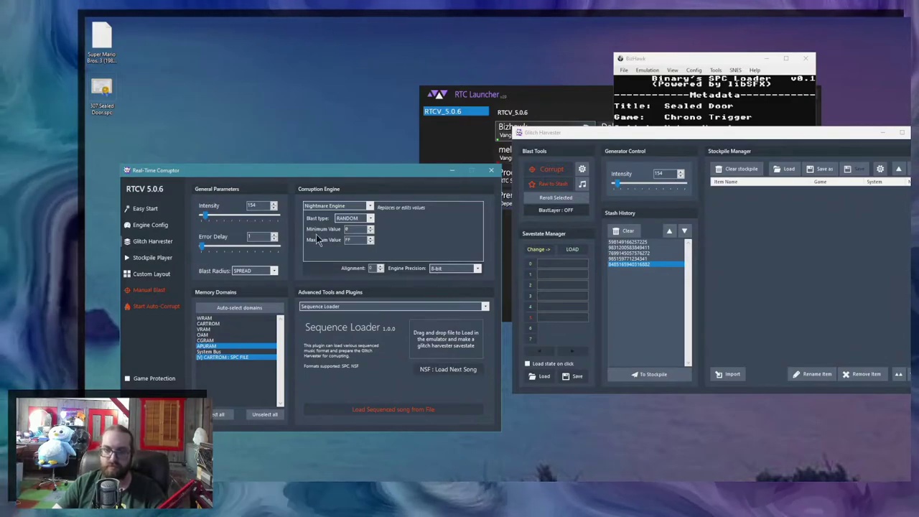
click(324, 206)
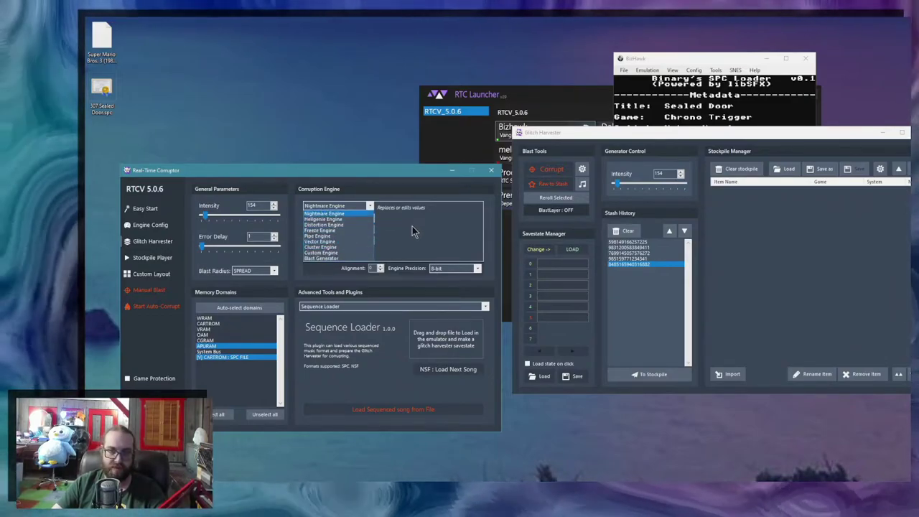
click(460, 206)
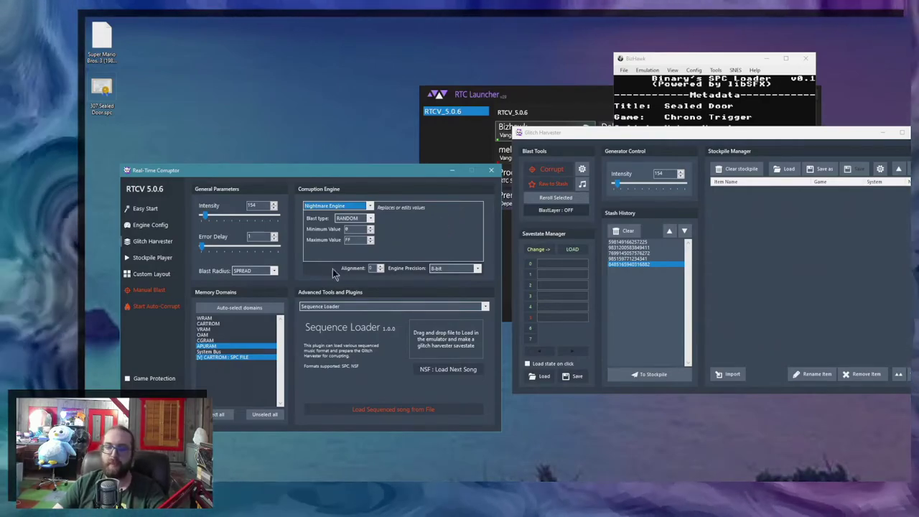
- Deselect the APURAM memory domain and corrupt the Sealed Door song several times using only the SPC FILE domain
click(219, 347)
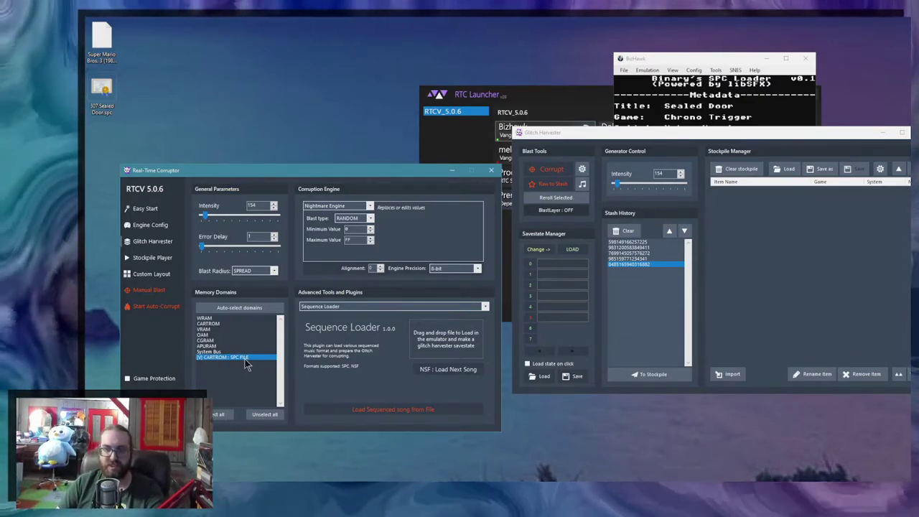
click(557, 177)
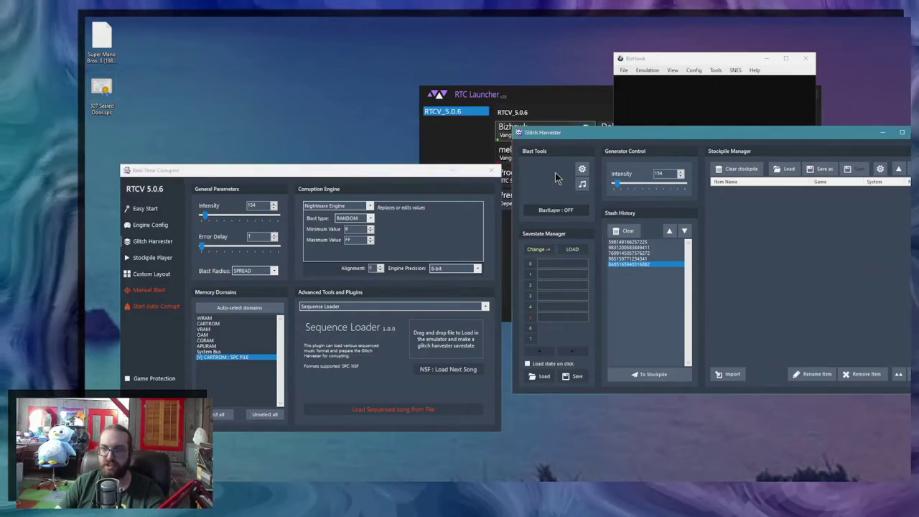
click(554, 171)
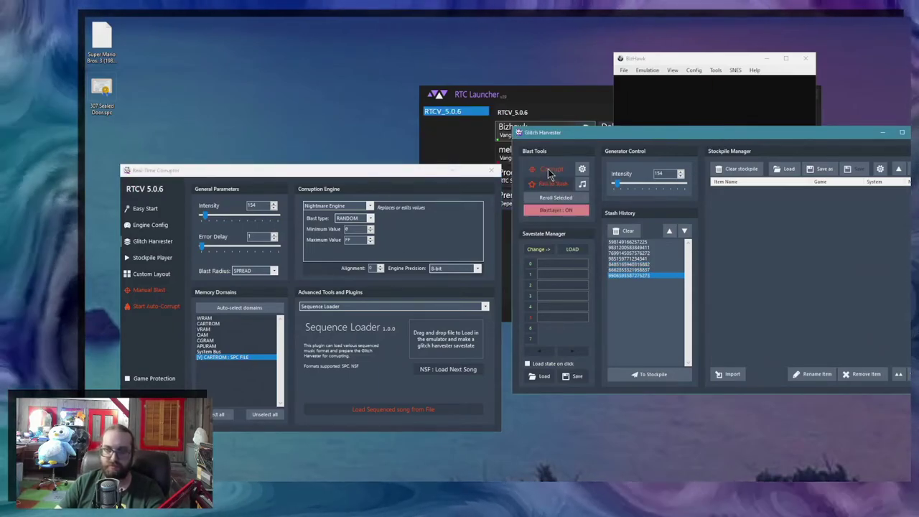
click(548, 173)
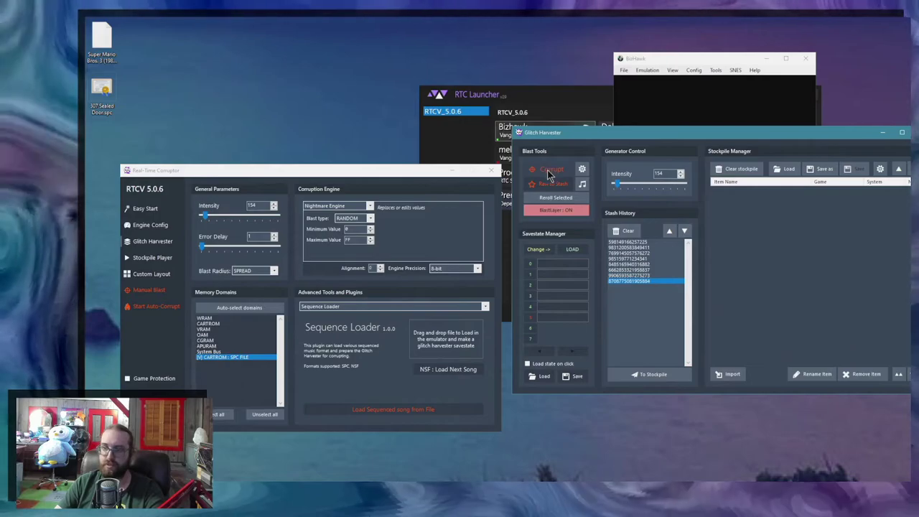
click(548, 171)
click(547, 173)
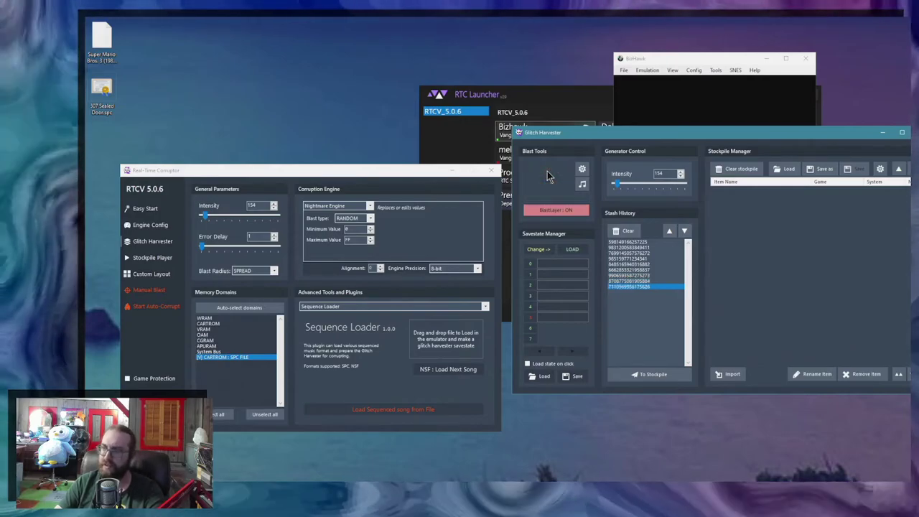